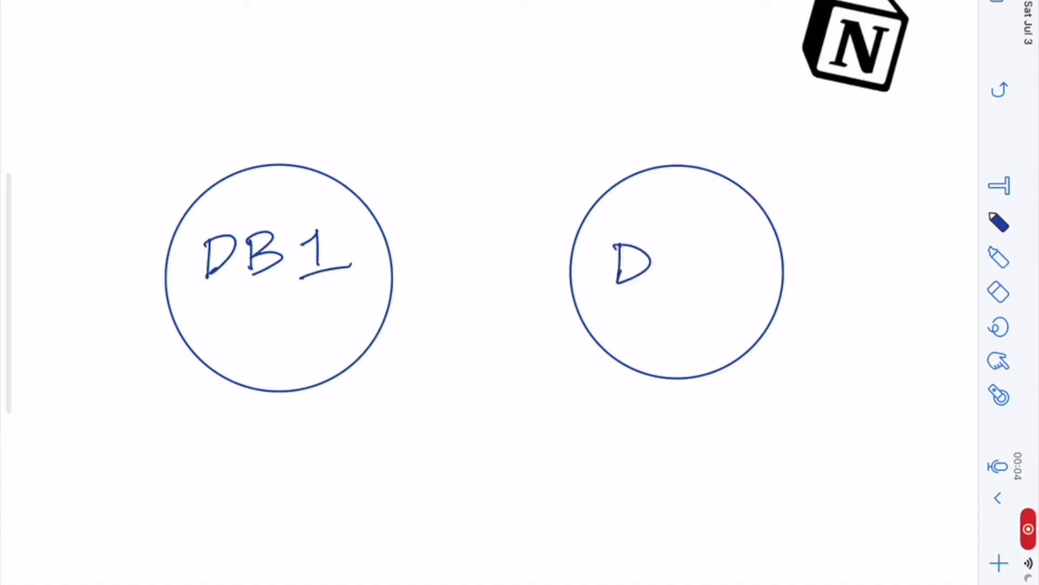
Step: Write DB2 in the right circle and draw a dashed arrow from DB1 to DB2
left_click_drag(659, 245, 661, 283)
left_click_drag(656, 244, 660, 281)
left_click_drag(697, 252, 740, 270)
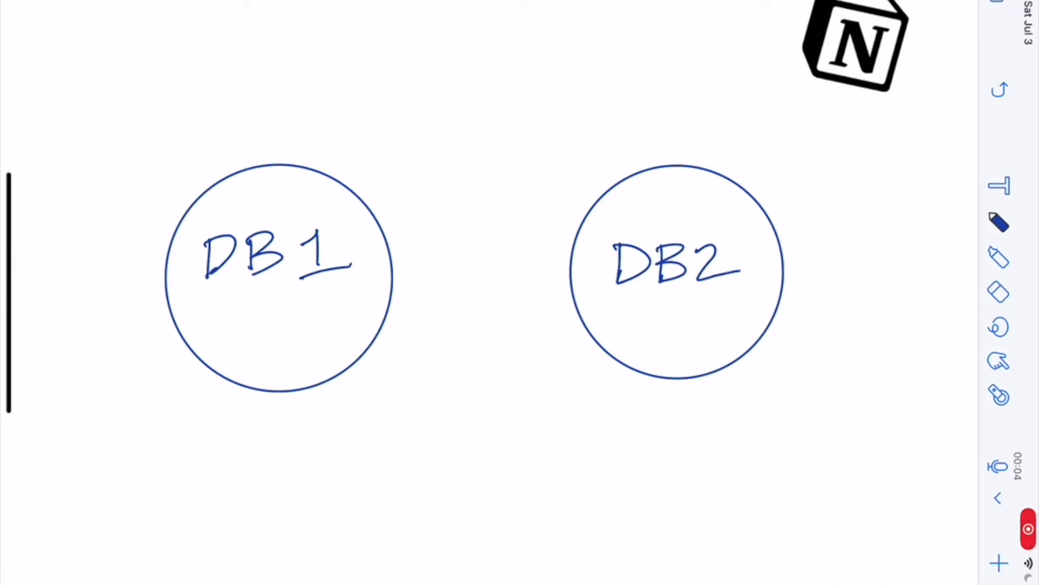
mouse_move(393, 280)
left_mouse_down()
mouse_move(567, 276)
mouse_move(546, 297)
left_mouse_up()
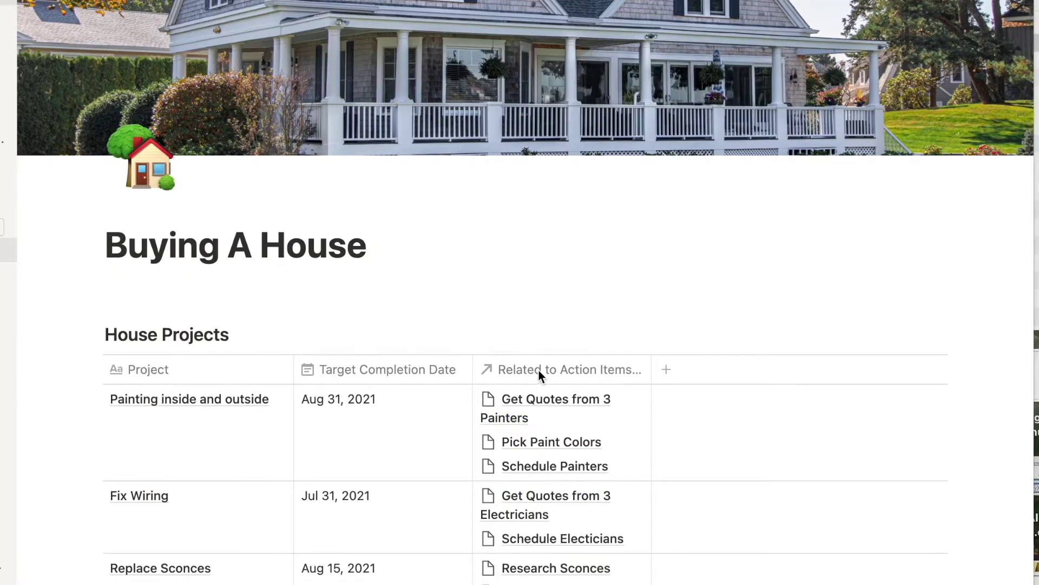
Step: Preview the action items linked to 'Painting inside and outside' and 'Fix Wiring'
scroll(559, 430, "down", 5)
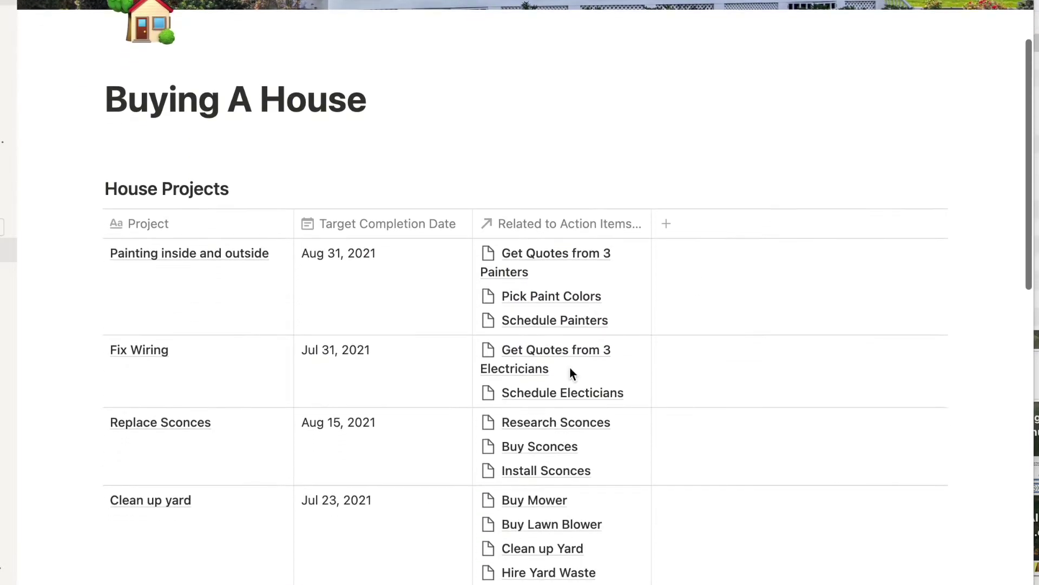
left_click(561, 253)
key("Escape")
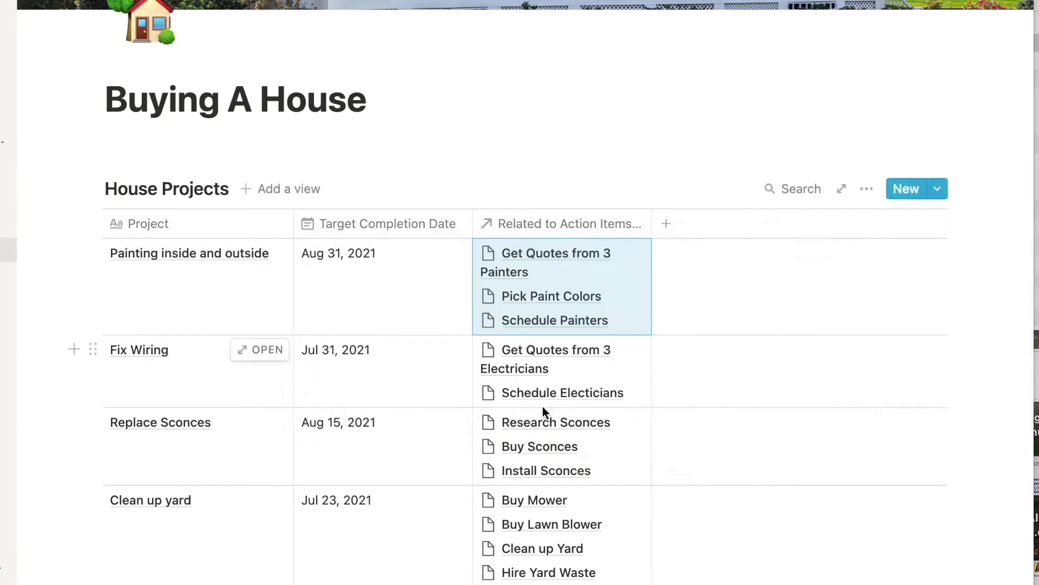
left_click(542, 403)
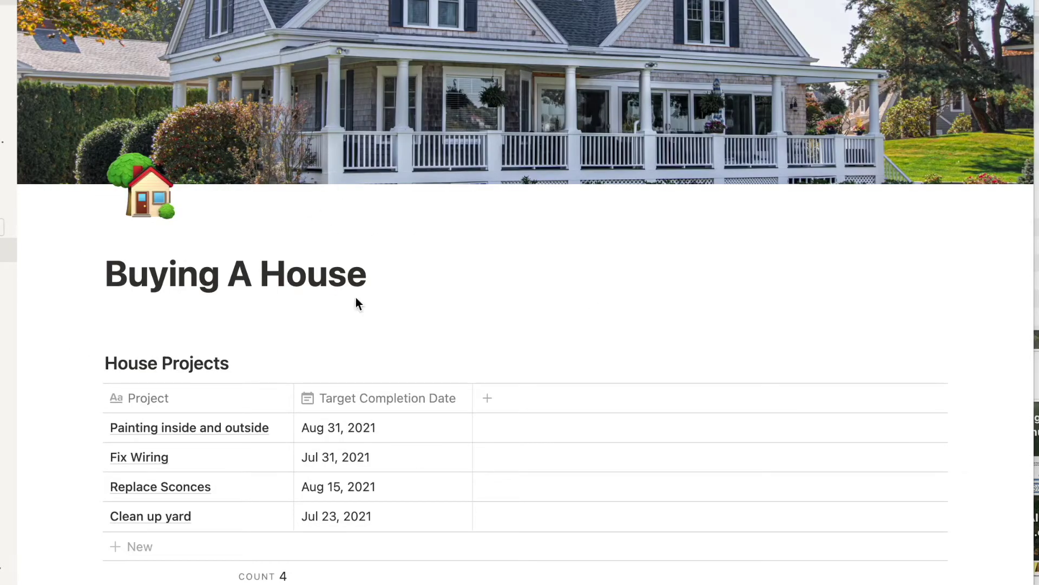
scroll(232, 458, "down", 3)
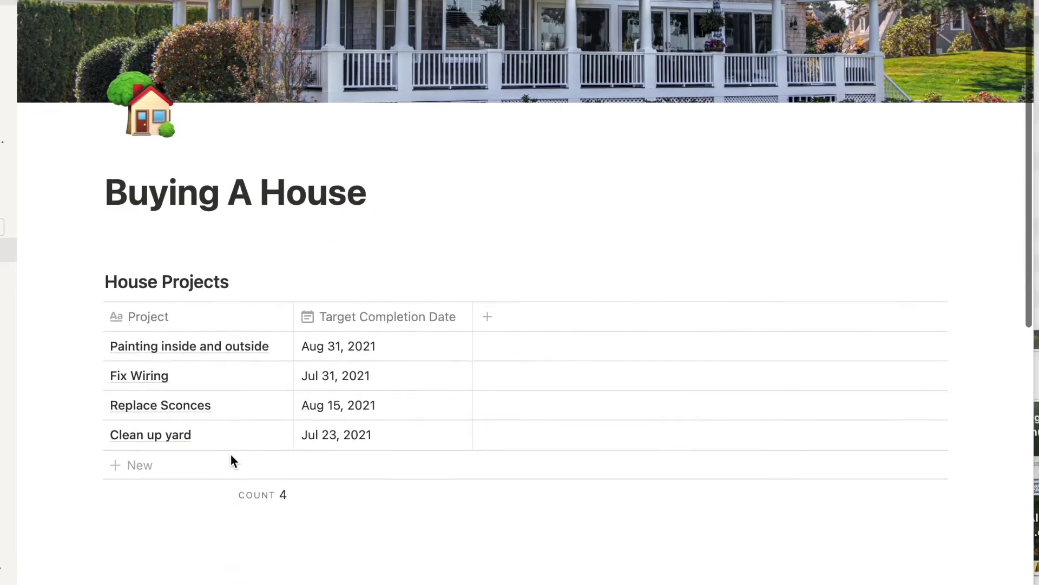
scroll(232, 458, "up", 1)
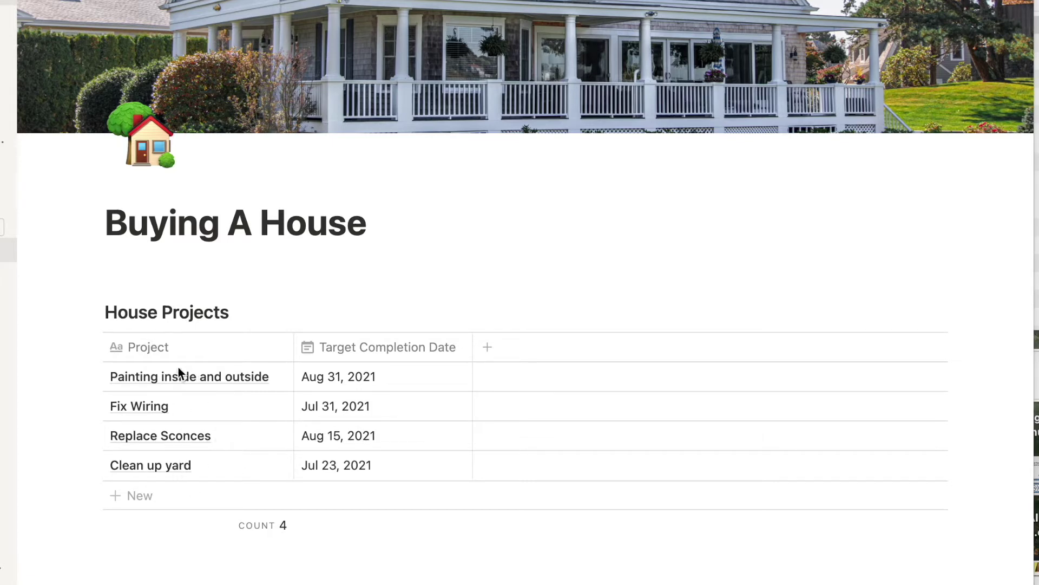
scroll(392, 568, "down", 5)
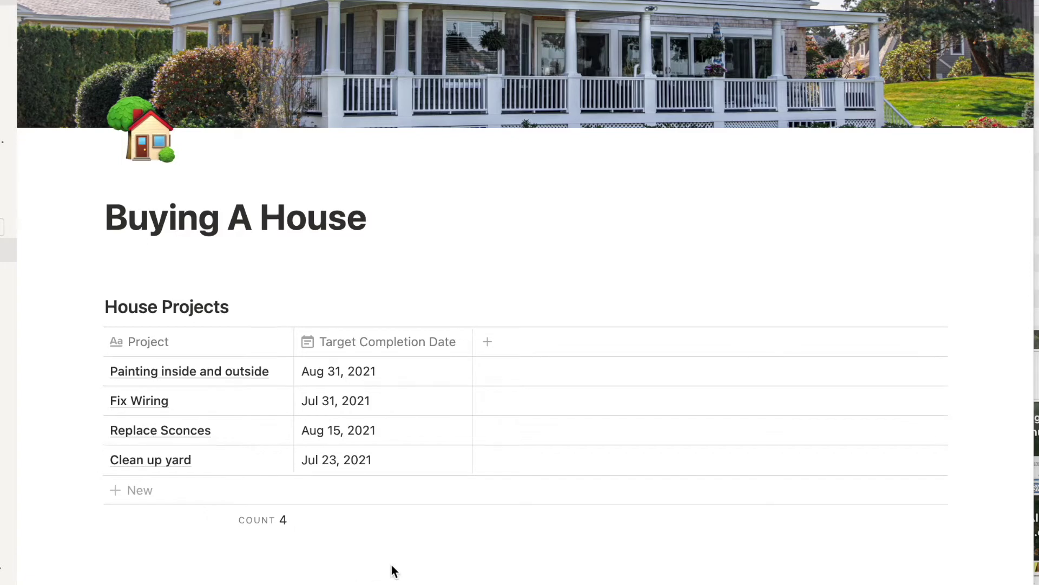
scroll(392, 568, "down", 5)
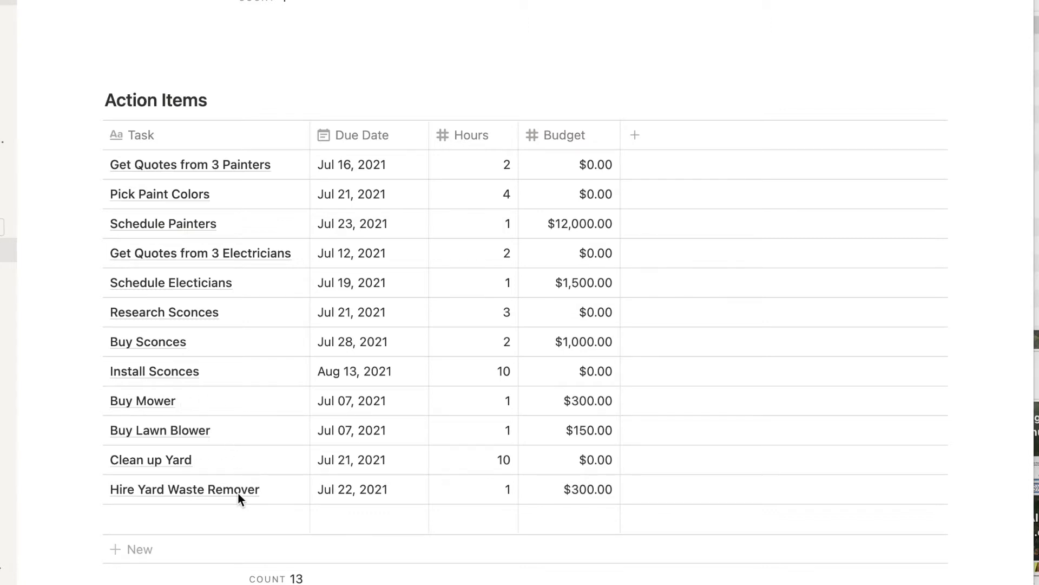
scroll(238, 492, "up", 3)
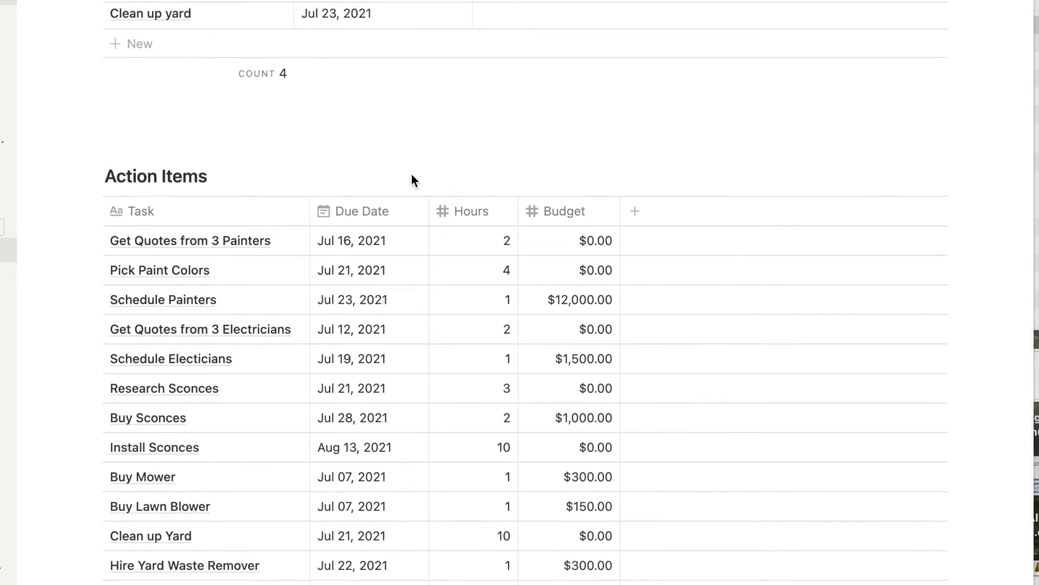
scroll(411, 174, "up", 5)
scroll(412, 174, "up", 2)
scroll(412, 174, "down", 1)
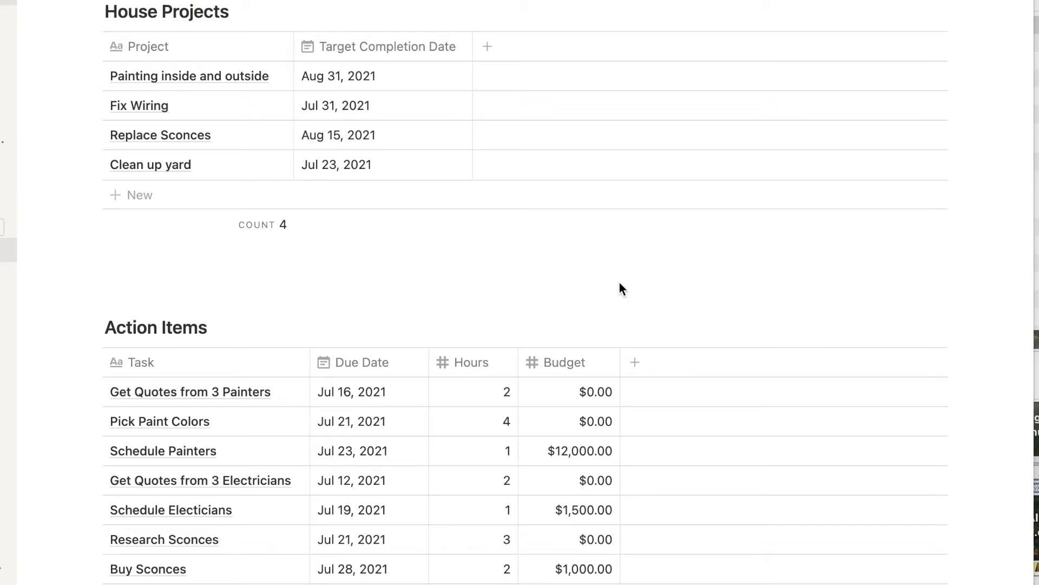
scroll(620, 284, "down", 1)
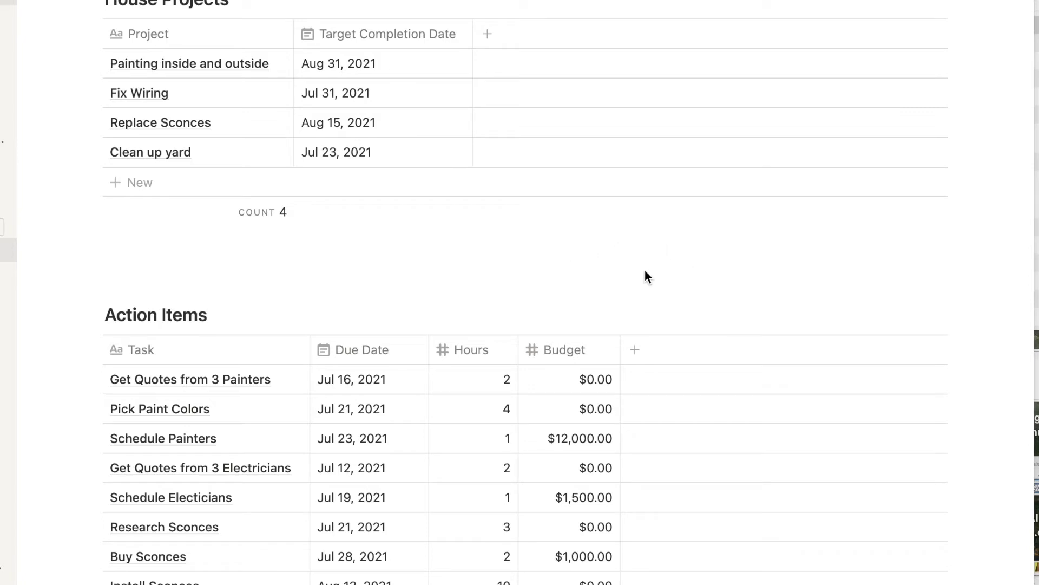
Step: Add a new Action Items column named House Projects
left_click(635, 350)
mouse_move(680, 116)
type("House Projects")
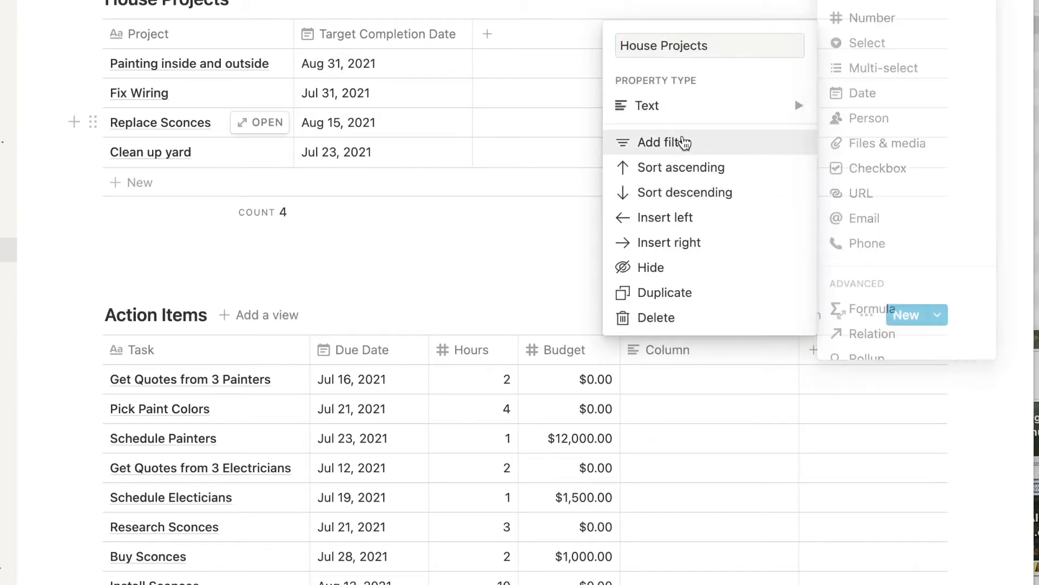
left_click(619, 141)
left_click(662, 283)
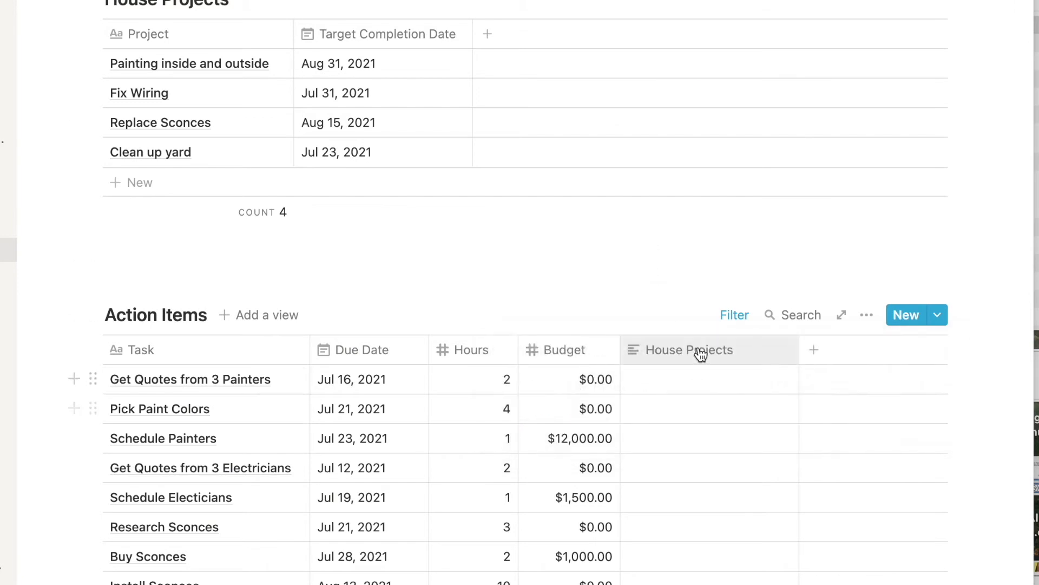
Step: Make the House Projects column a relation linked to the House Projects database
left_click(698, 351)
mouse_move(693, 103)
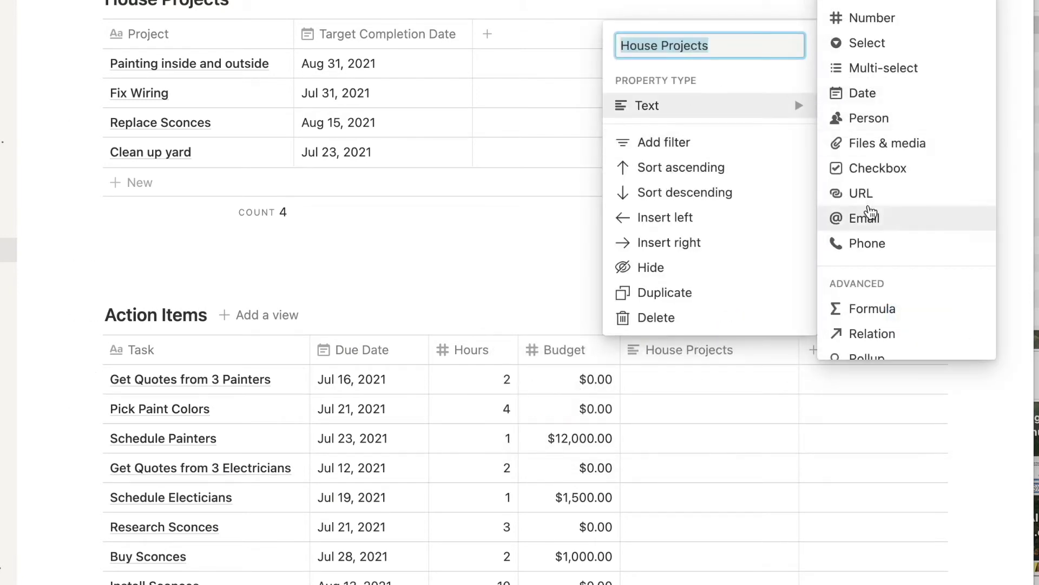
left_click(858, 336)
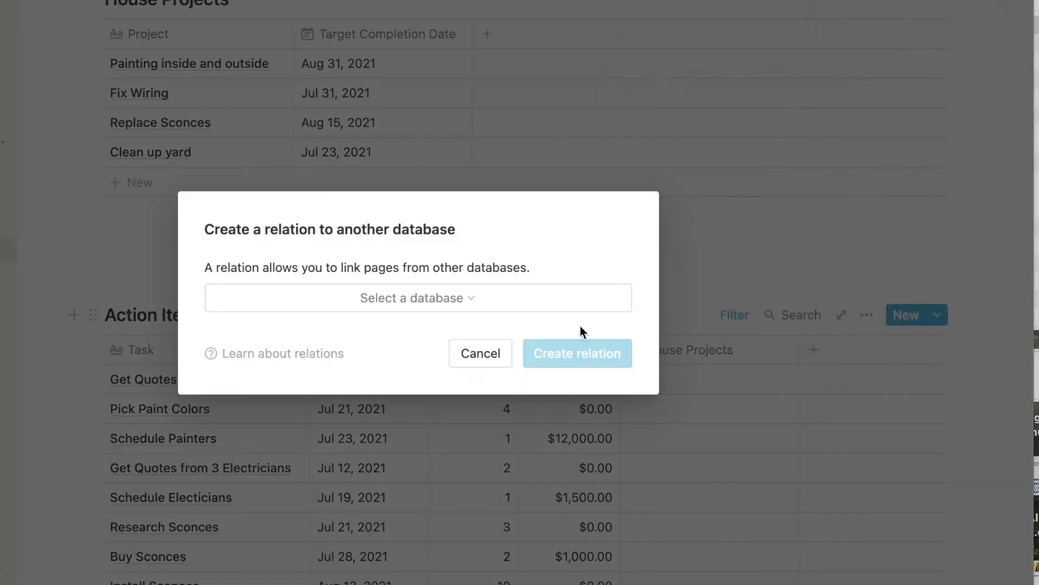
left_click(496, 301)
type("House")
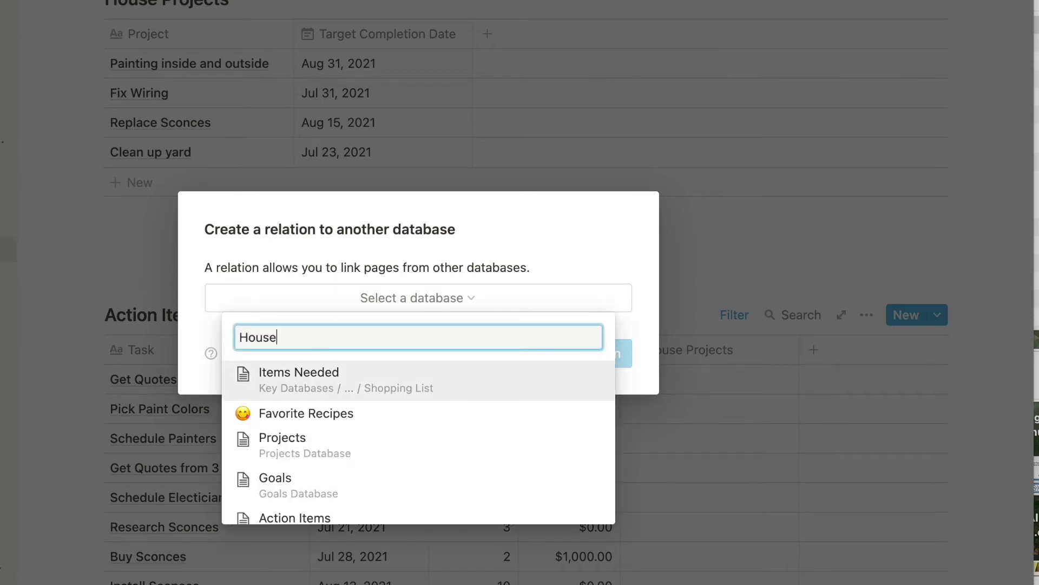
type(" proje")
left_click(336, 372)
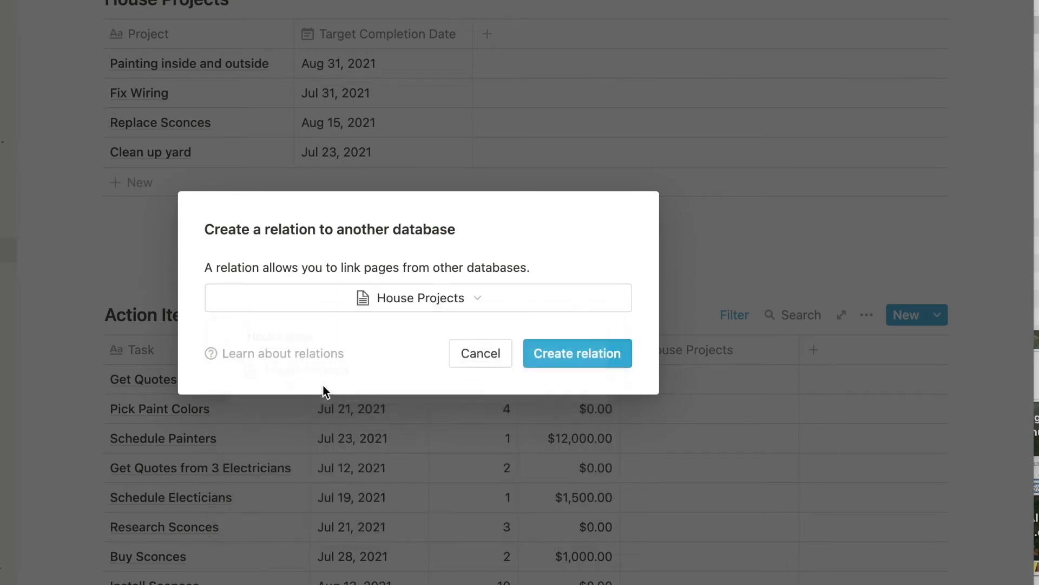
left_click(531, 353)
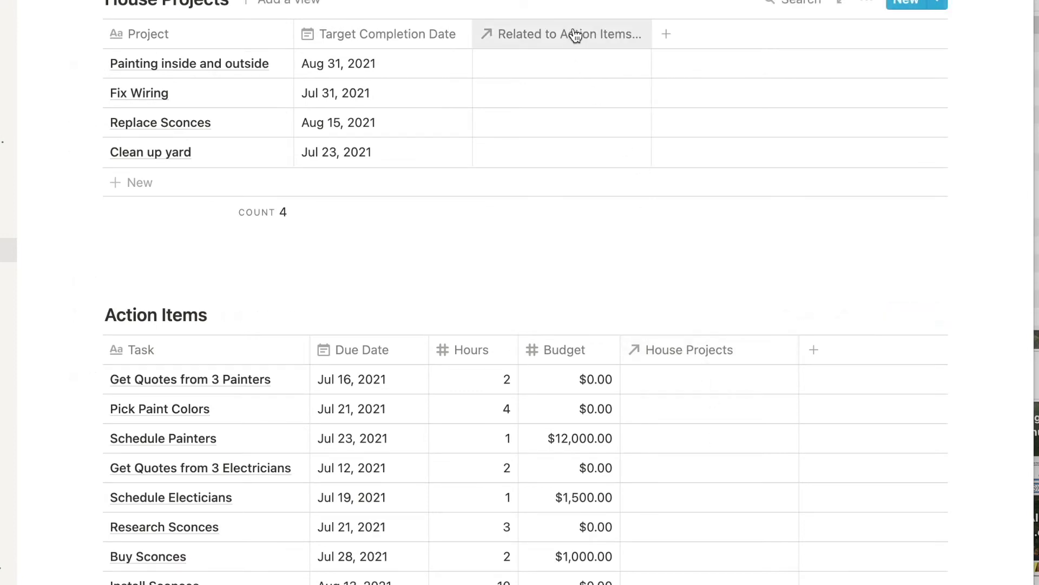
left_click(683, 381)
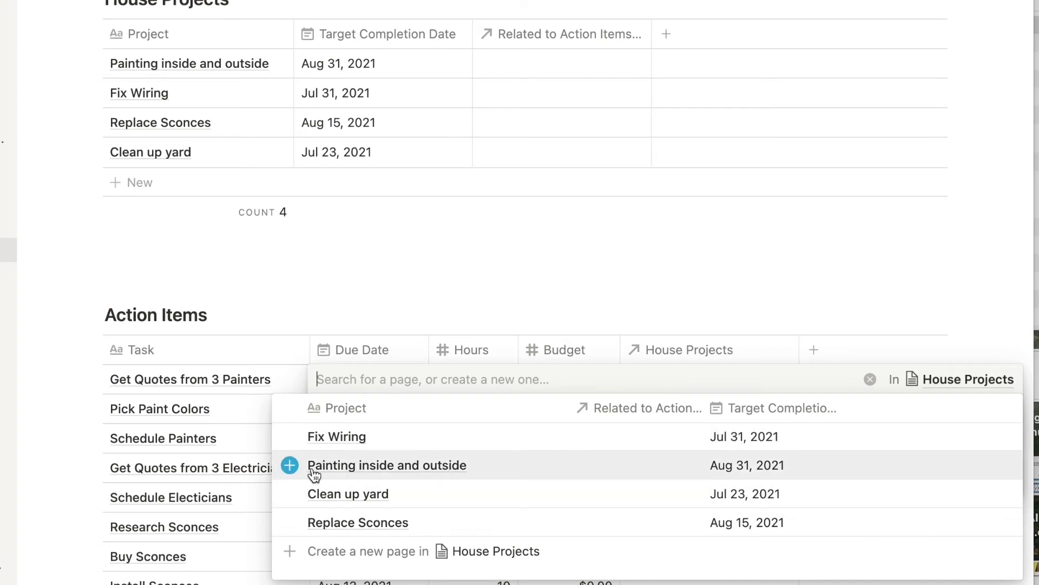
left_click(290, 465)
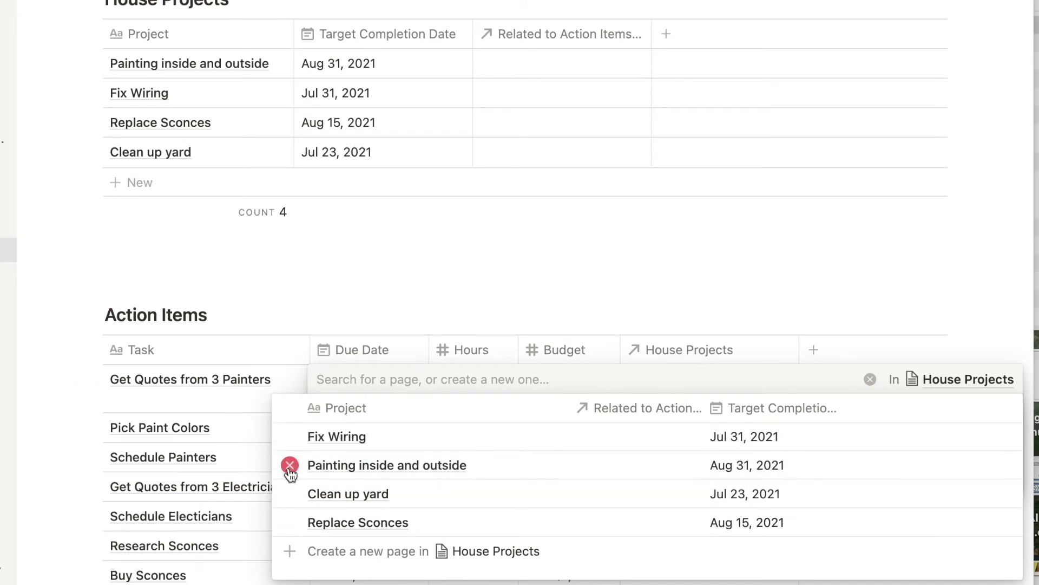
left_click(462, 301)
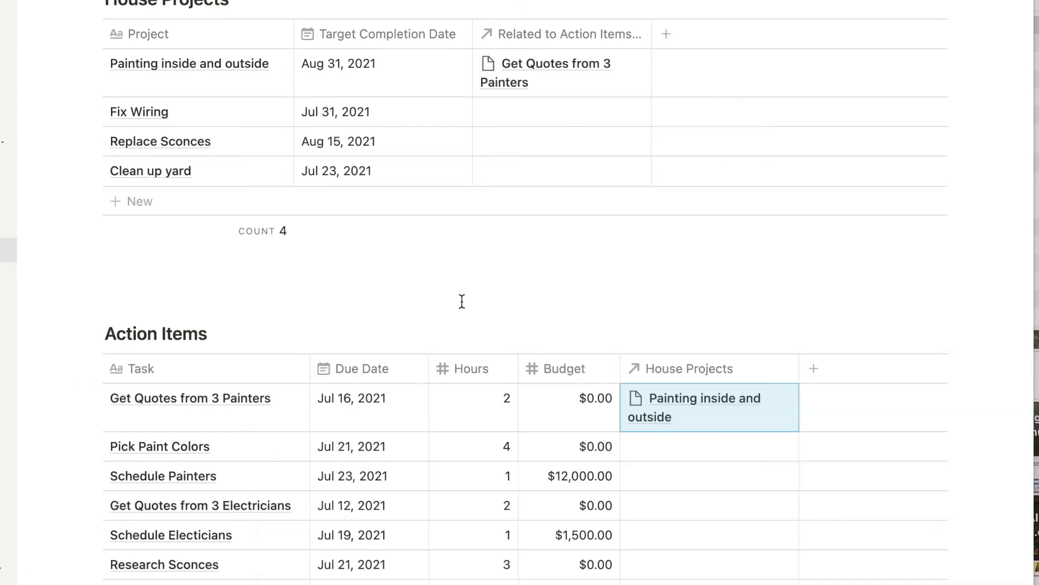
left_click(653, 450)
left_click(290, 521)
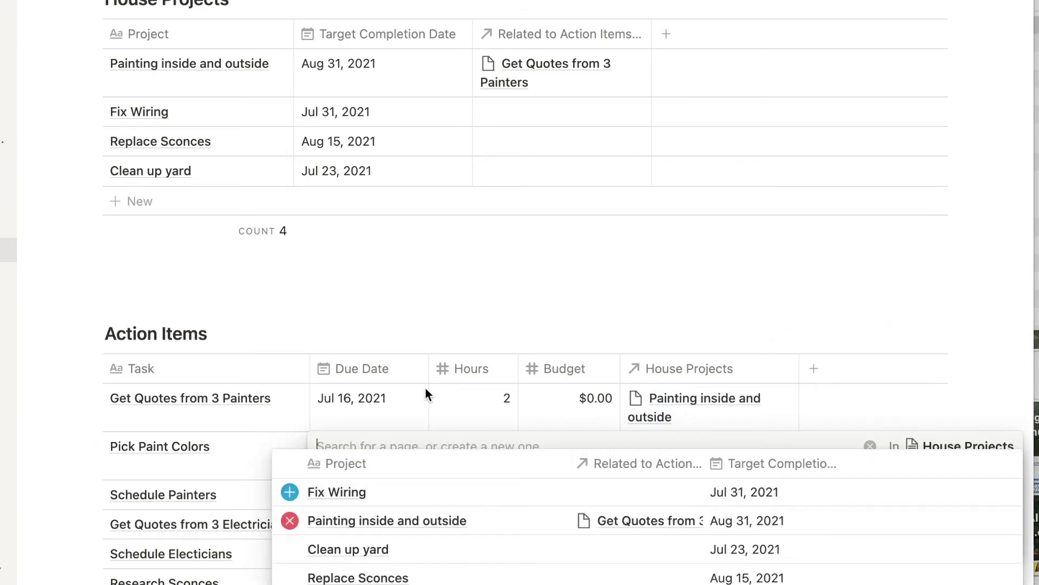
key("Escape")
key("Escape")
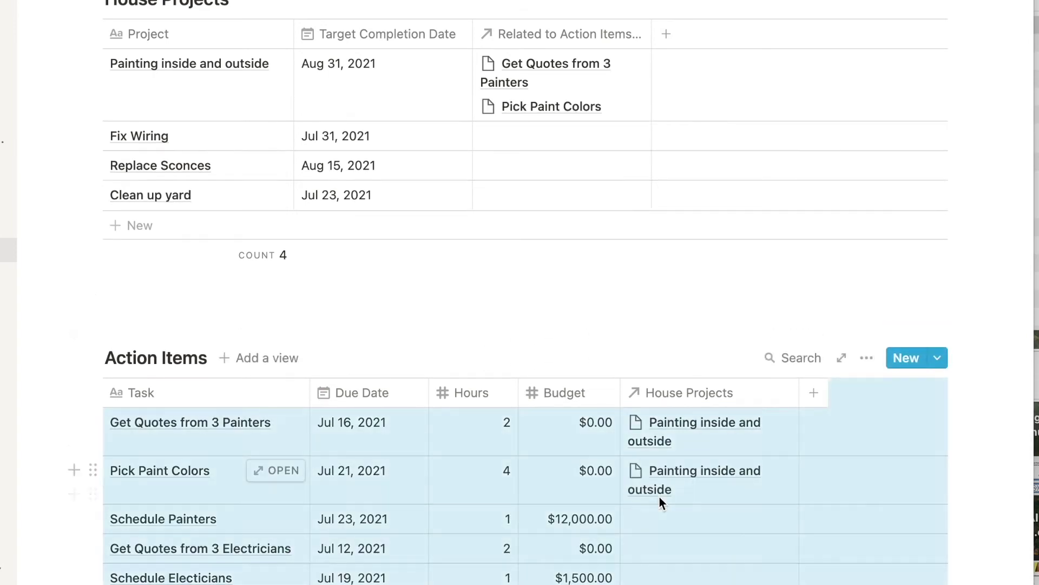
left_click(662, 516)
left_click(290, 520)
key("Escape")
left_click(677, 364)
left_click(285, 420)
key("Escape")
left_click(677, 415)
left_click(286, 471)
left_click(691, 468)
left_click(358, 550)
left_click(691, 272)
left_click(358, 416)
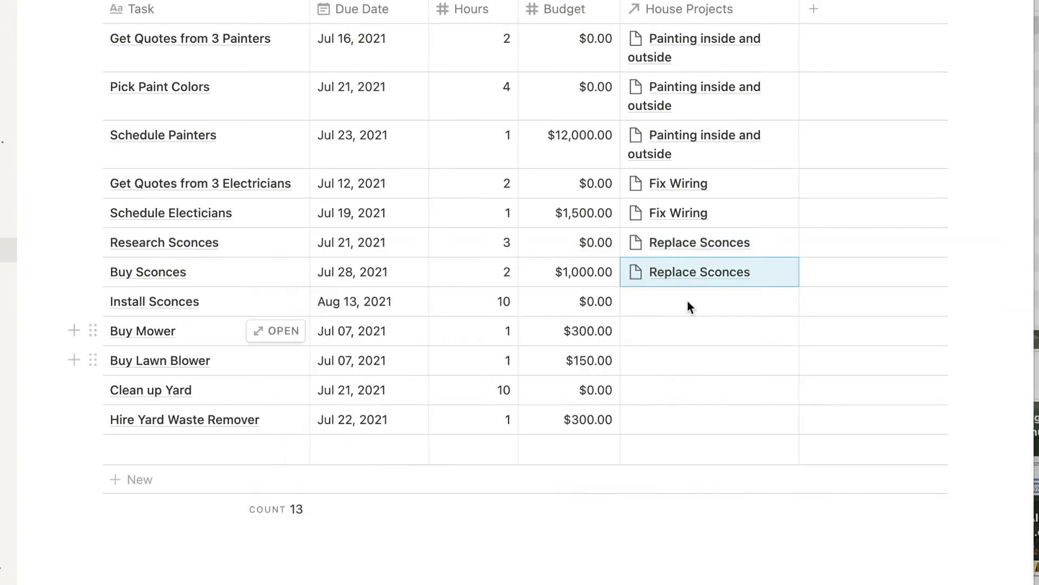
left_click(691, 302)
left_click(358, 446)
left_click(691, 330)
left_click(348, 446)
key("Escape")
key("Down")
key("Return")
key("Down")
key("Return")
key("Escape")
key("Down")
key("Return")
key("Down")
key("Return")
key("Escape")
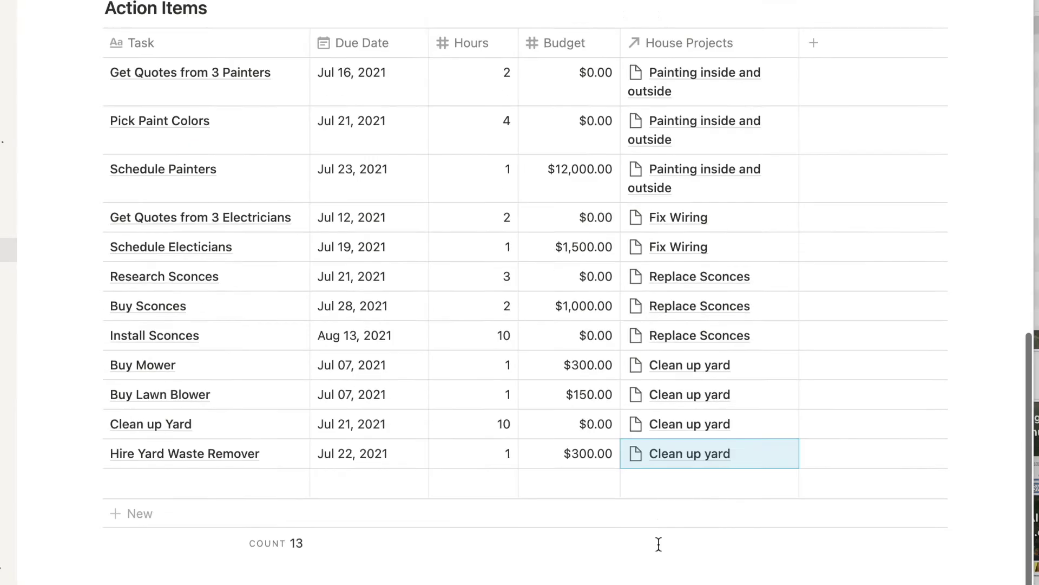
scroll(658, 544, "up", 10)
scroll(657, 543, "up", 5)
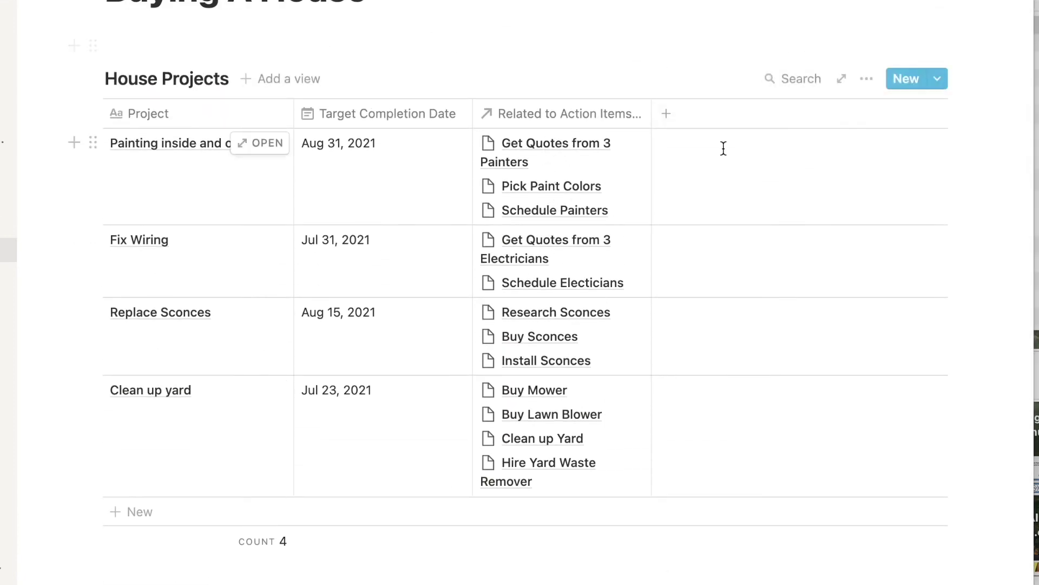
scroll(680, 284, "down", 5)
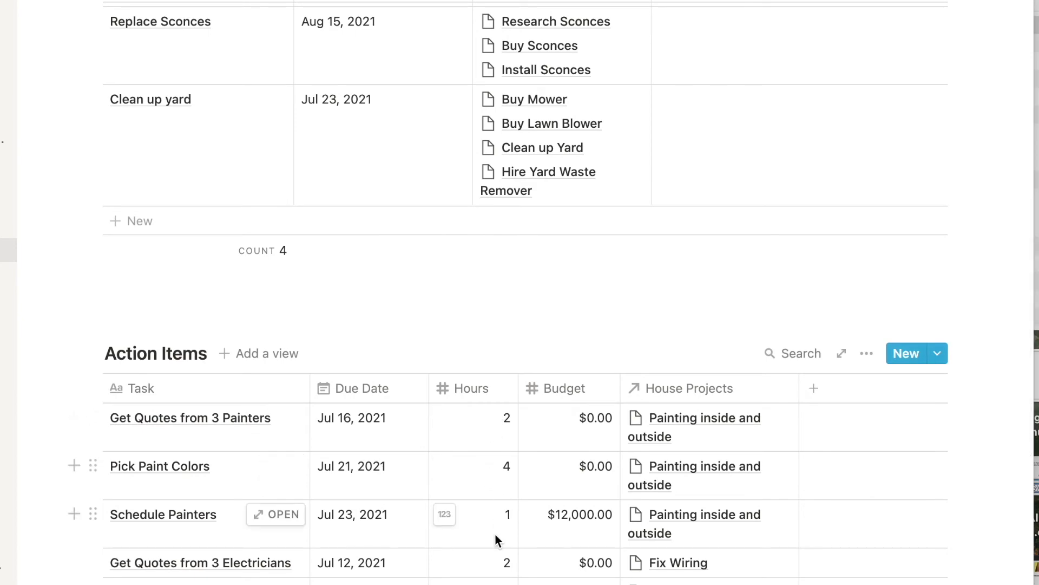
scroll(682, 174, "up", 2)
scroll(681, 173, "up", 6)
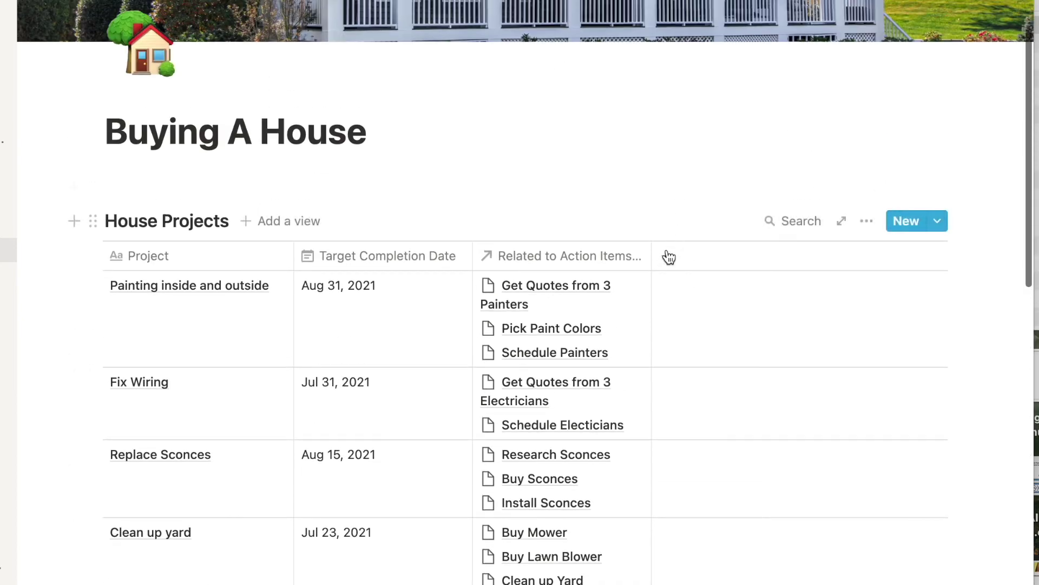
scroll(673, 264, "down", 2)
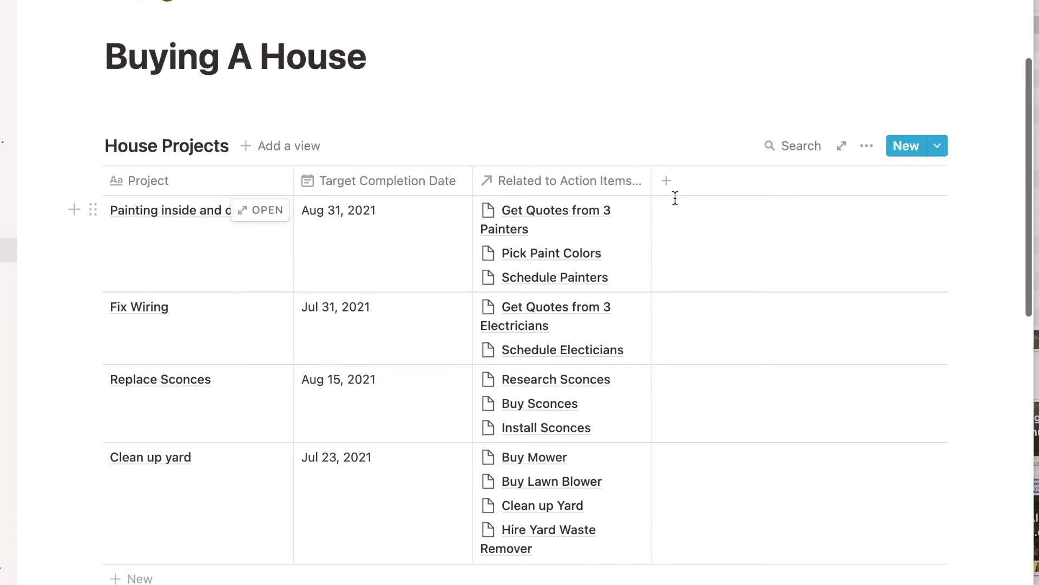
left_click(668, 184)
Step: Add a rollup property named Cost to House Projects
type("Cost")
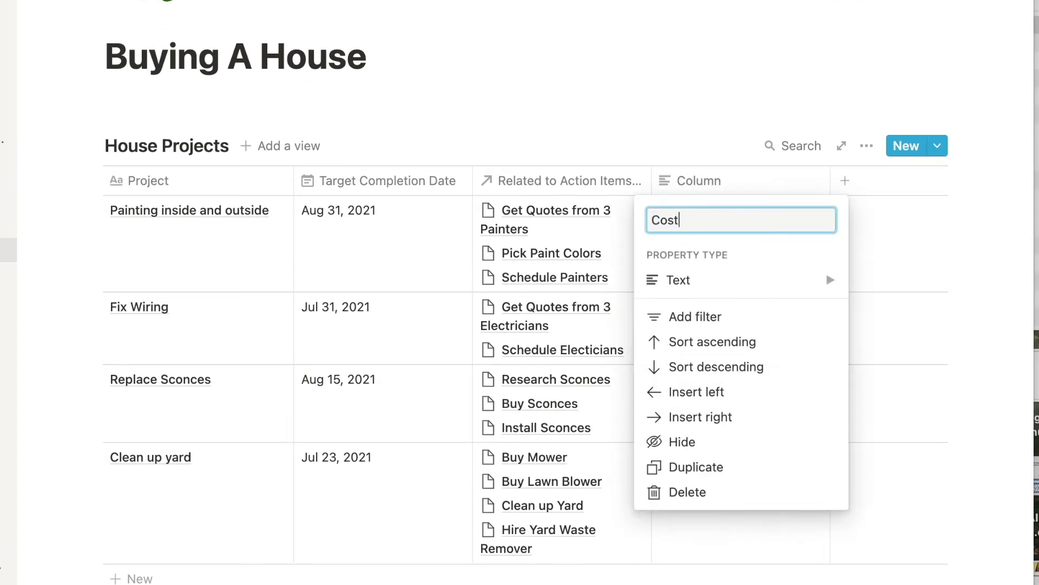
left_click(671, 278)
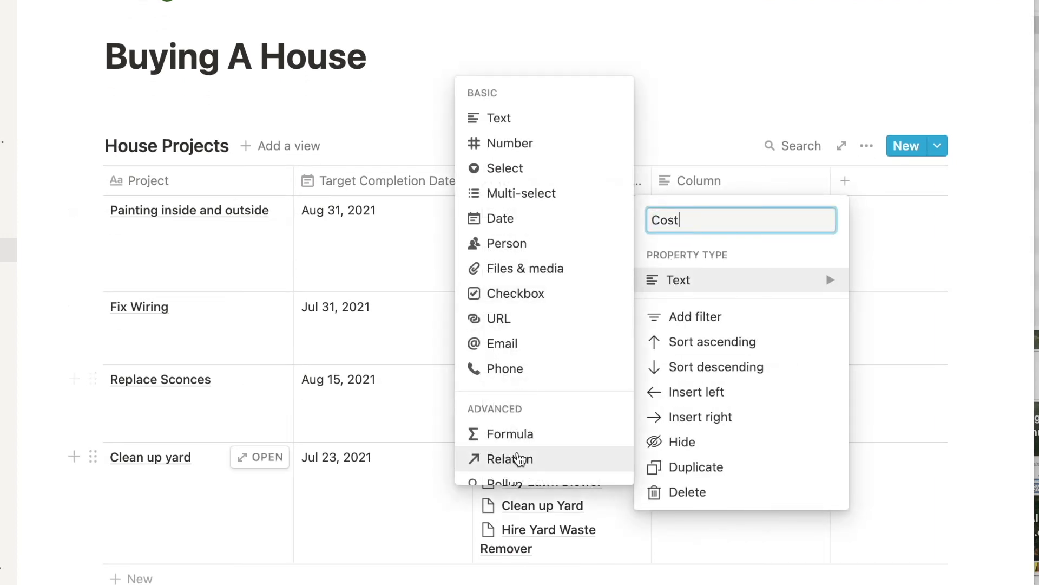
scroll(519, 460, "down", 1)
left_click(517, 453)
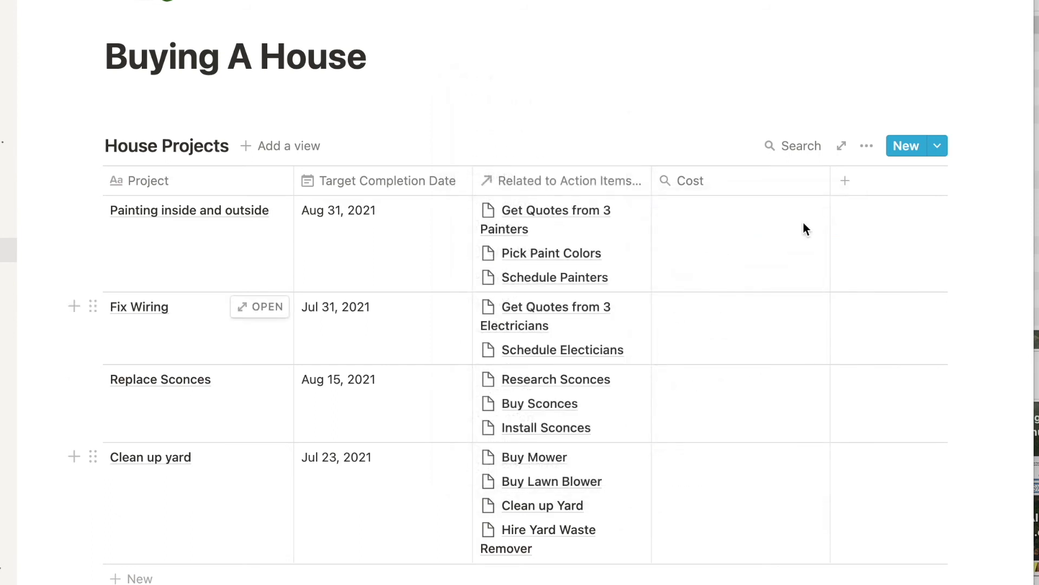
Step: Add a second rollup property named Time
left_click(848, 183)
type("Time")
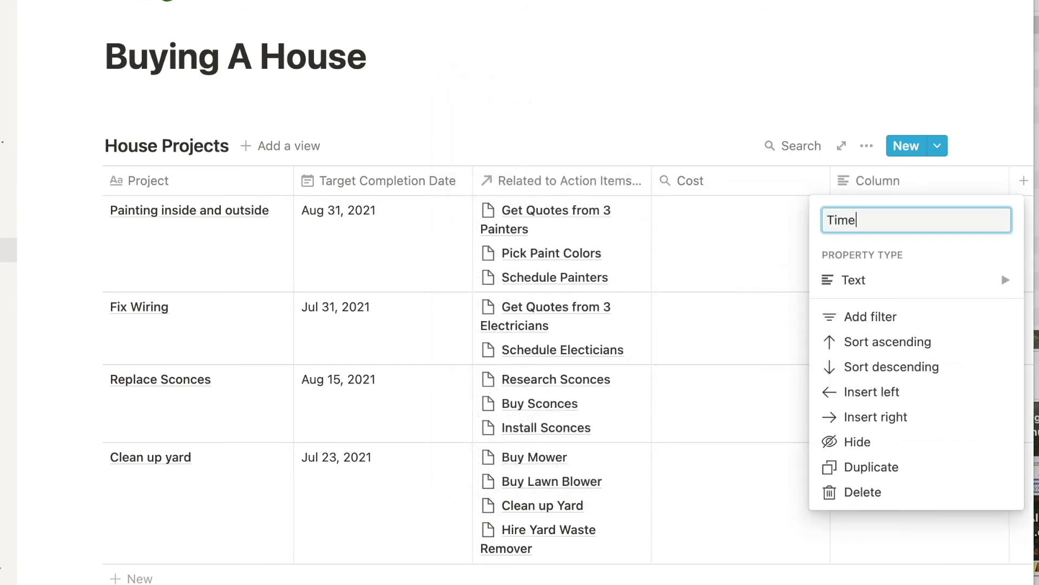
left_click(843, 277)
scroll(705, 413, "down", 2)
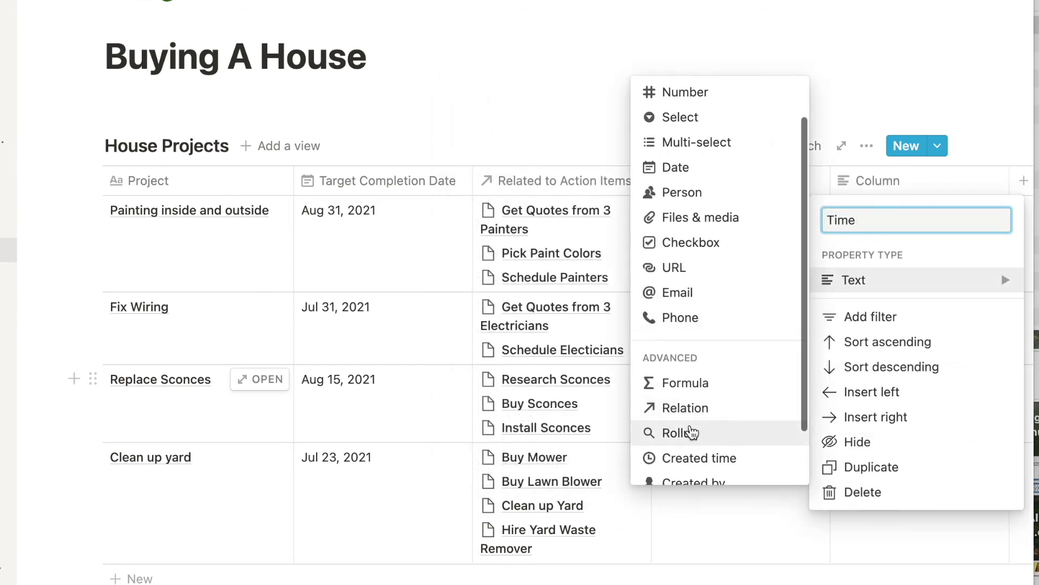
left_click(689, 432)
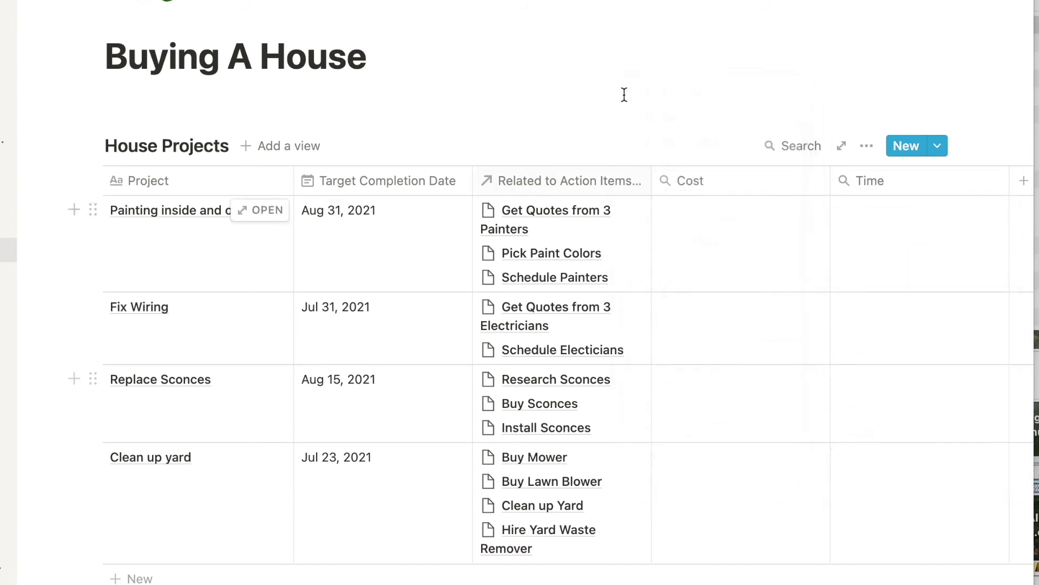
left_click(733, 267)
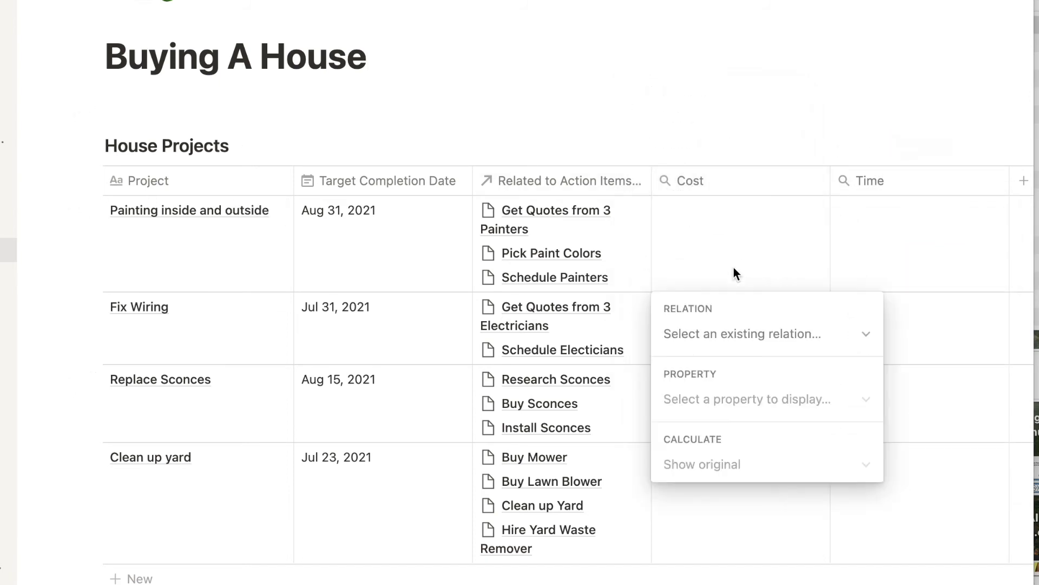
Step: Set the Cost rollup to show Budget values through the Related to Action Items relation
left_click(748, 334)
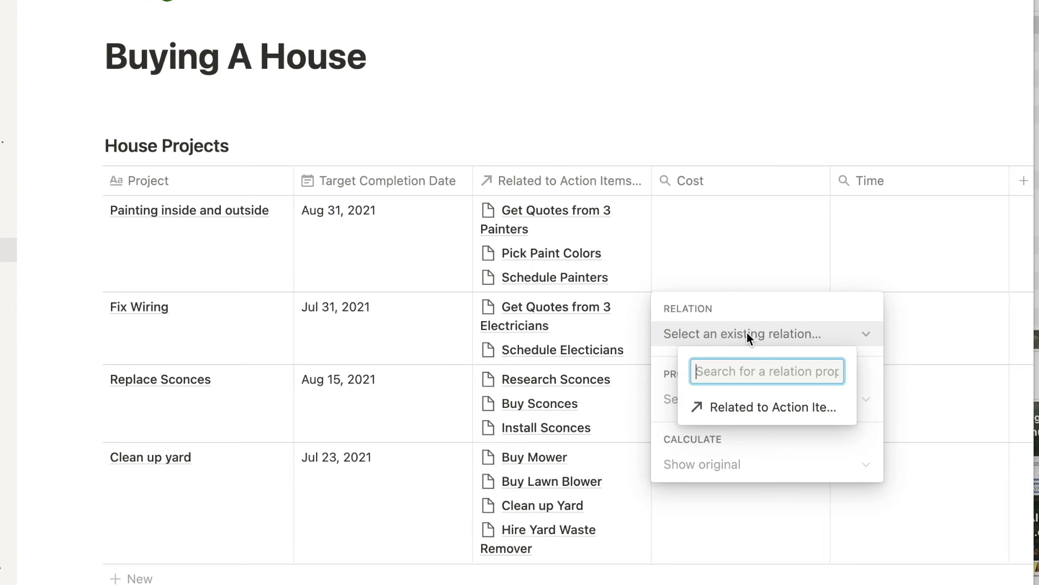
left_click(744, 409)
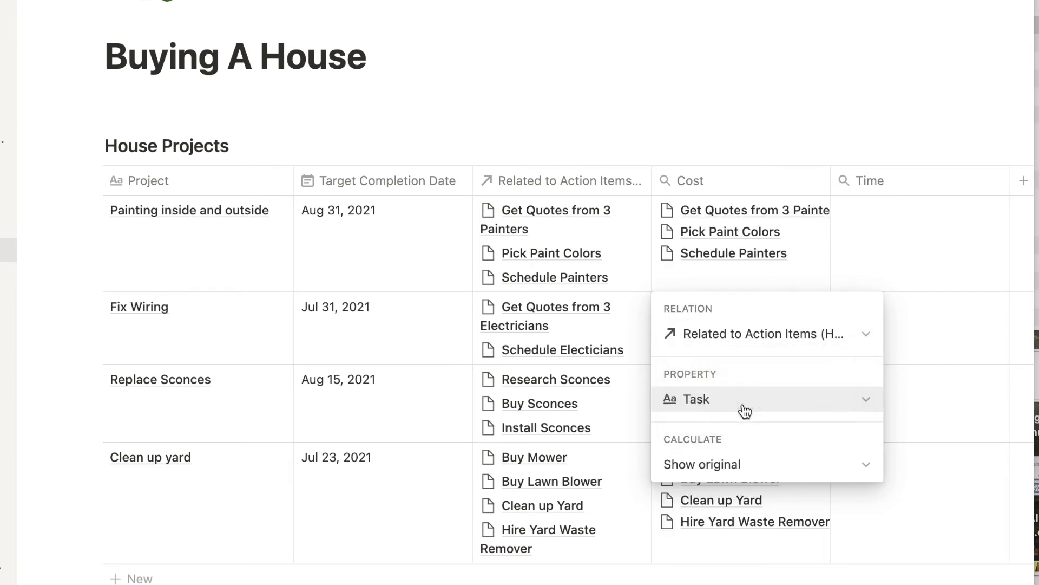
left_click(739, 400)
left_click(731, 497)
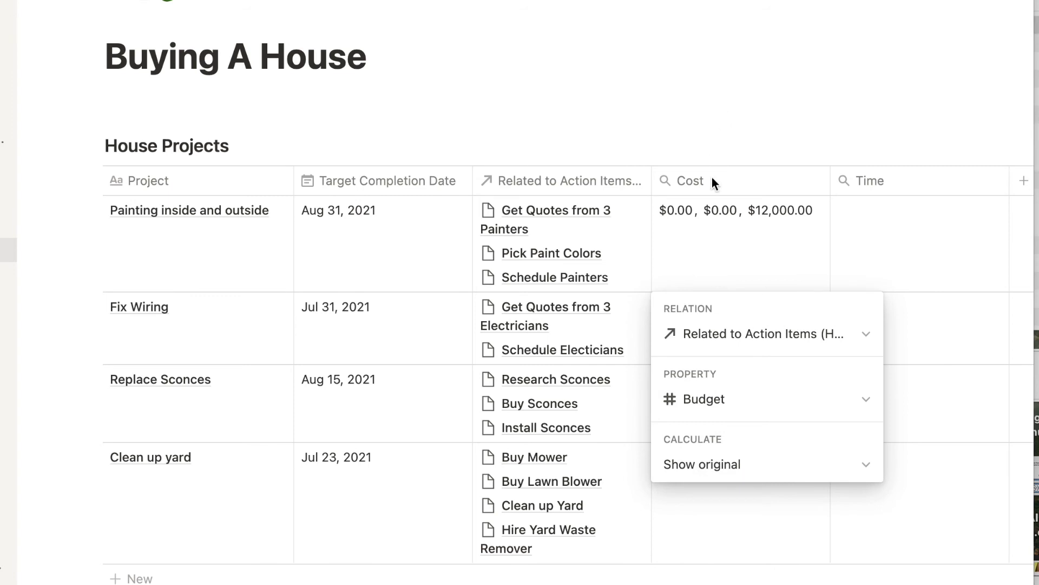
left_click(708, 119)
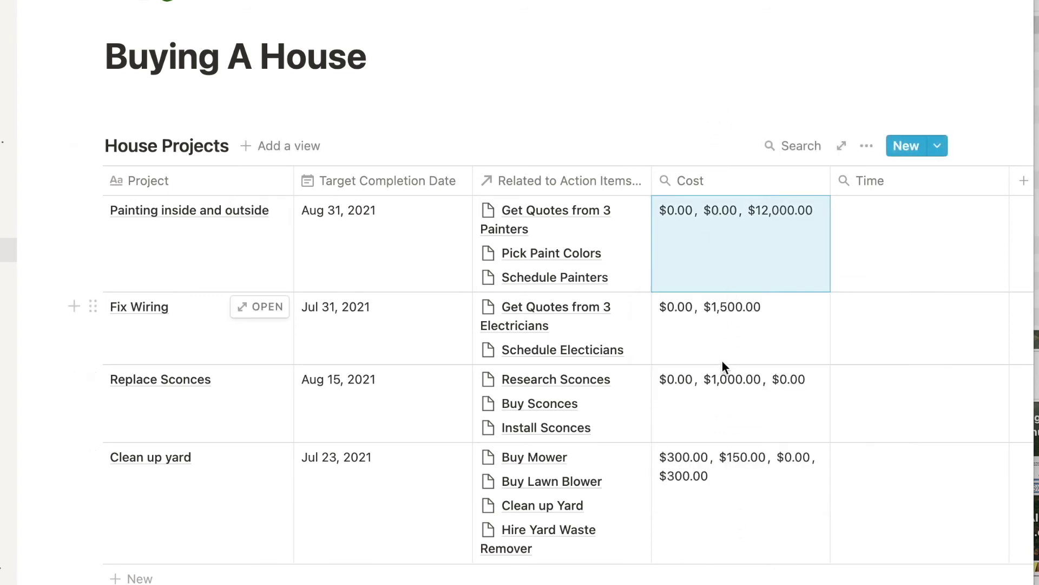
scroll(722, 361, "right", 2)
scroll(723, 361, "right", 2)
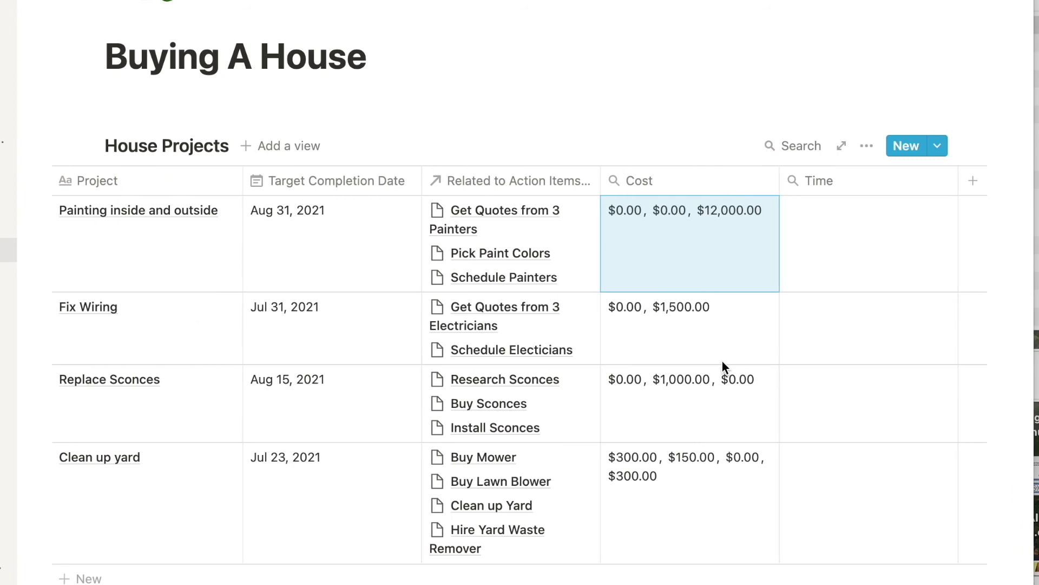
left_click(689, 185)
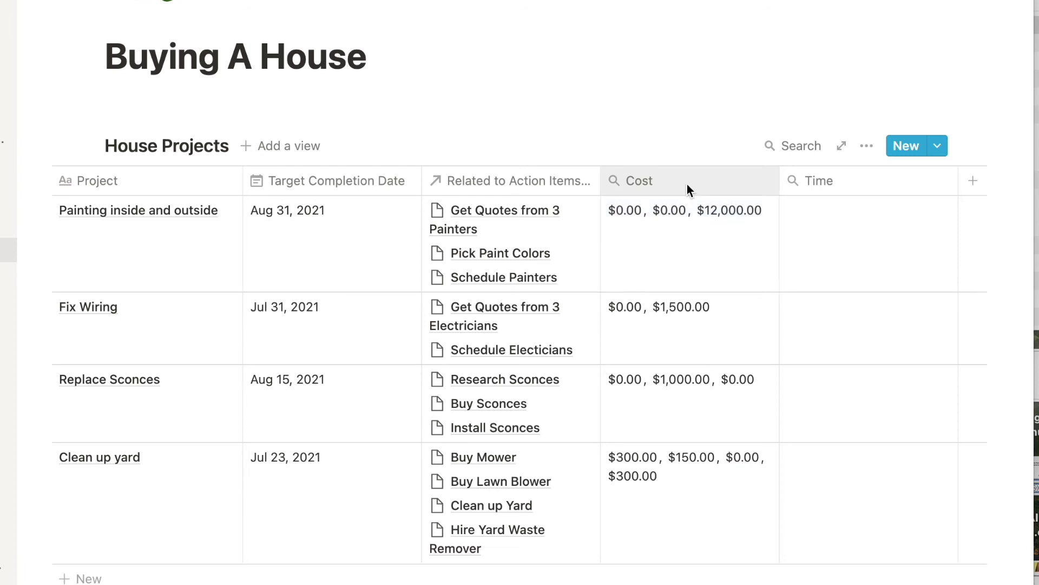
Step: Change the Cost rollup calculation to Sum, e.g. $12,000.00 painting, $750.00 yard
left_click(686, 104)
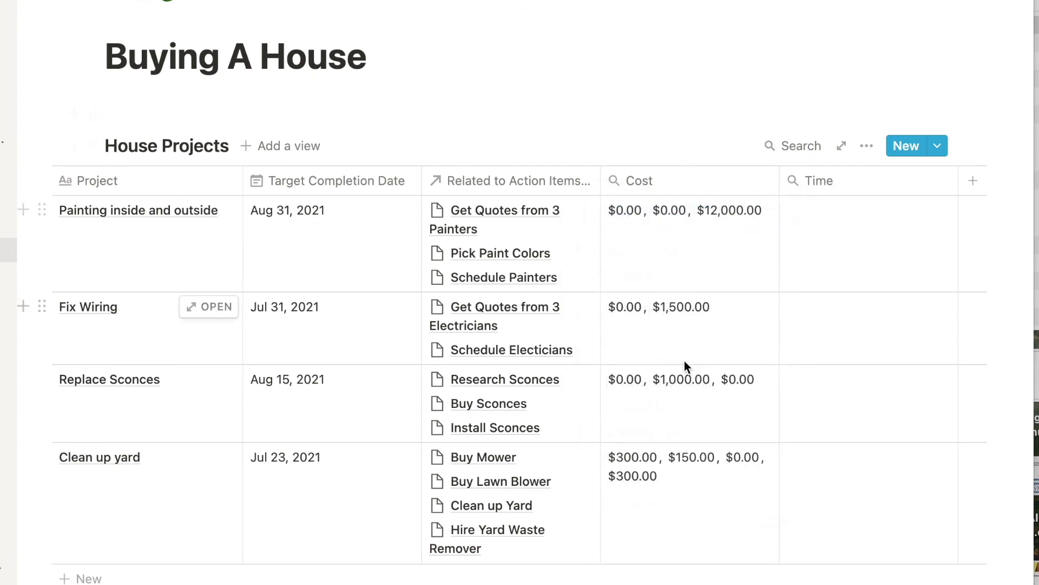
left_click(666, 183)
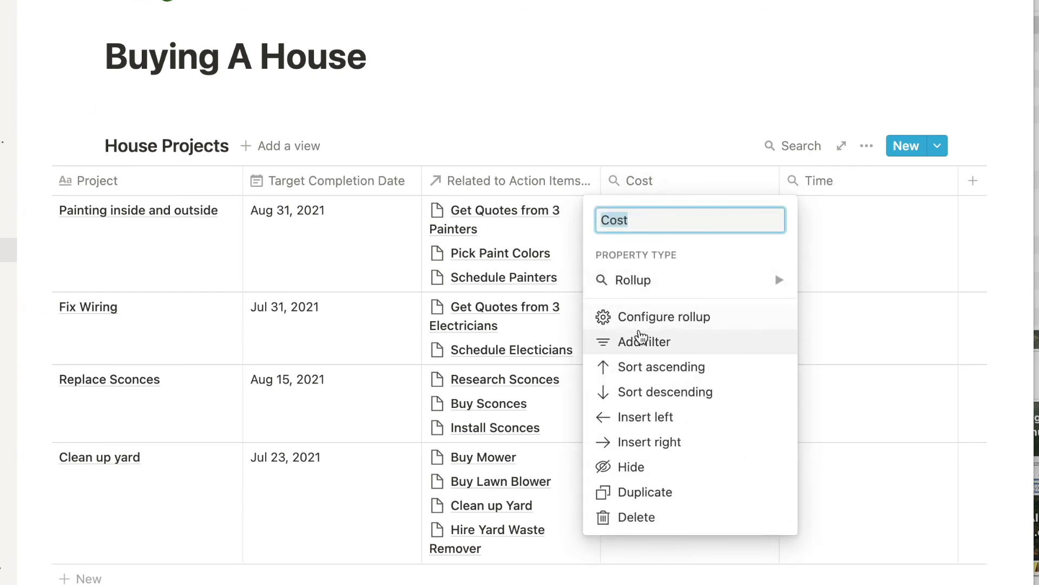
left_click(642, 317)
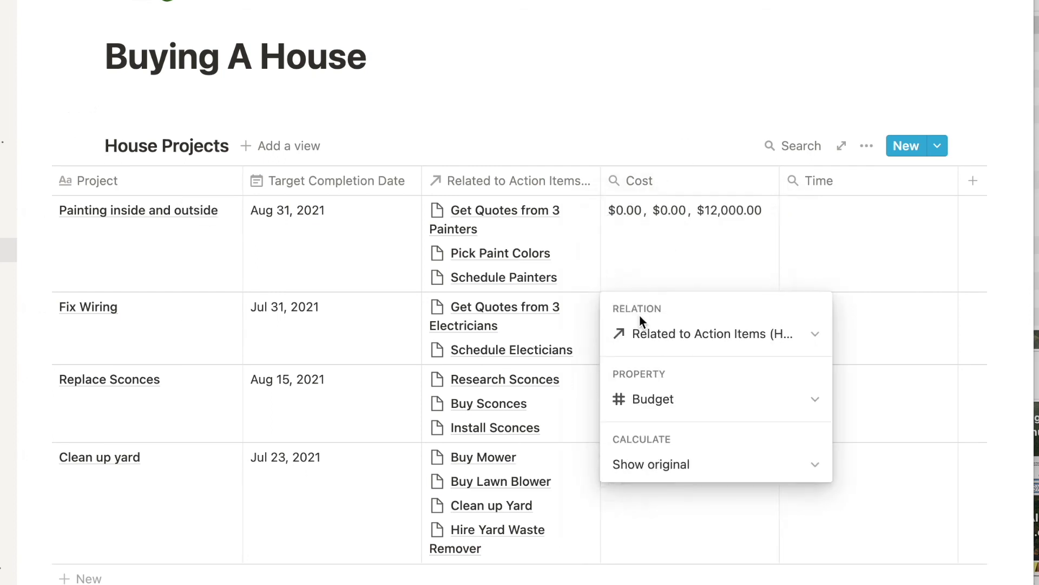
left_click(677, 465)
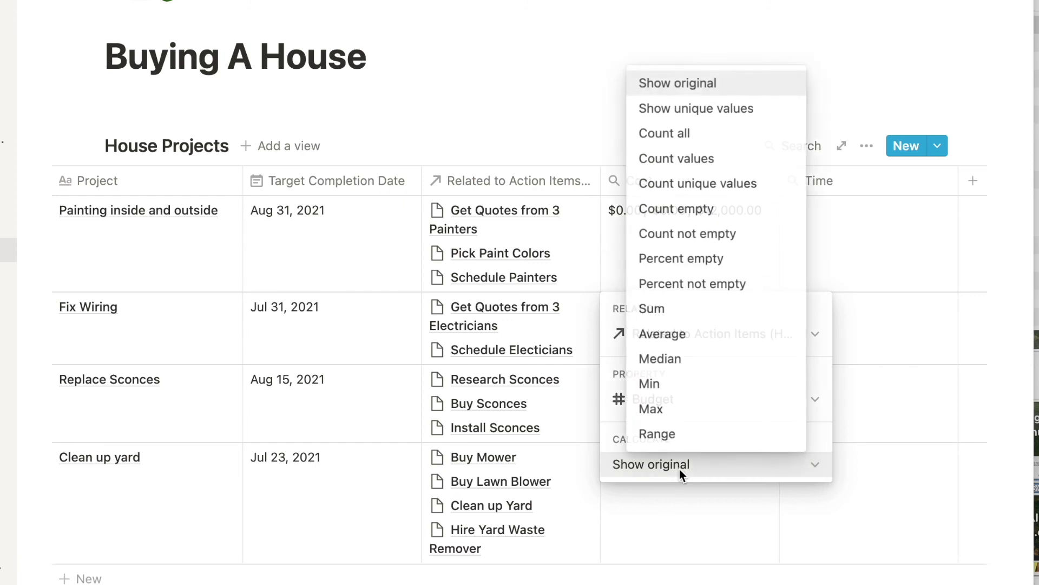
left_click(665, 314)
left_click(645, 101)
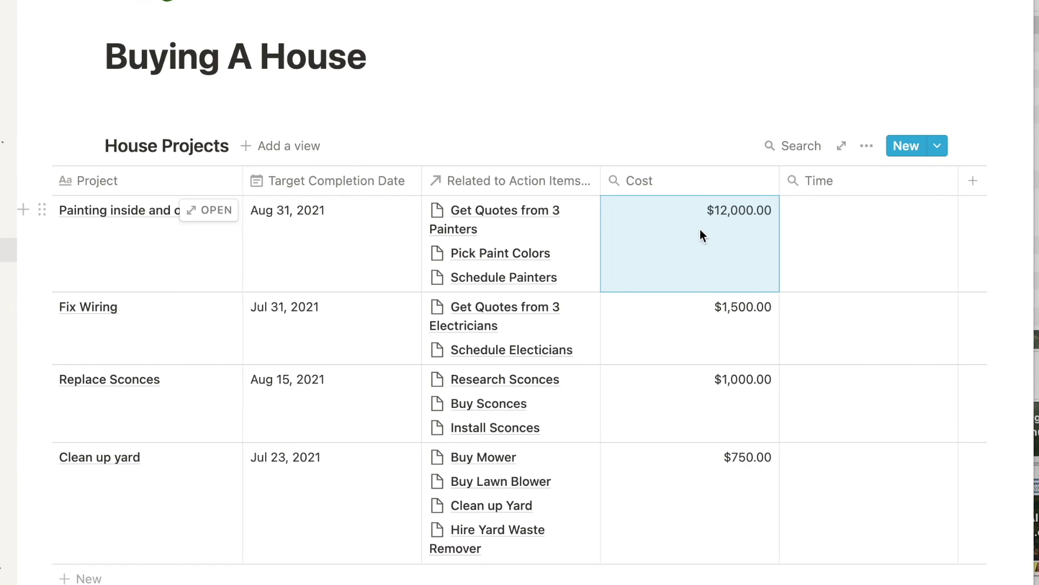
left_click(839, 222)
Step: Set Time to sum Hours via Related to Action Items, giving 7, 3, 15 and 13
left_click(835, 334)
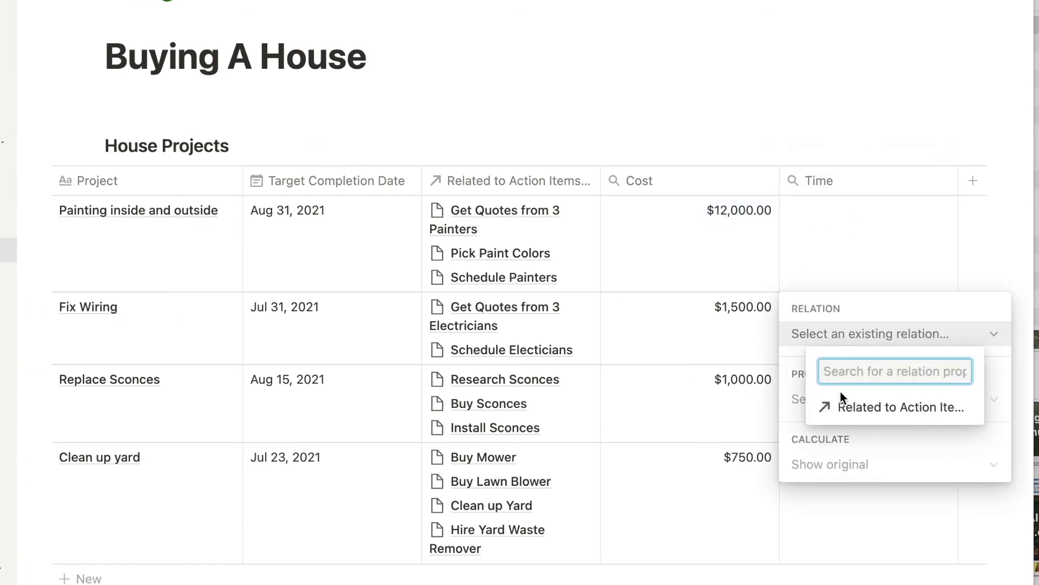
left_click(842, 407)
left_click(832, 398)
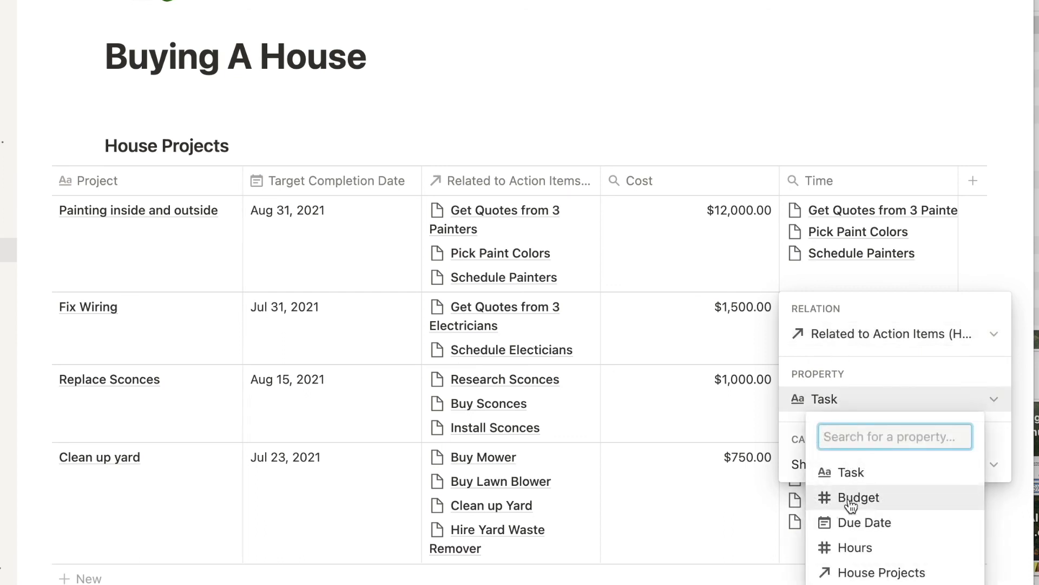
left_click(856, 547)
left_click(832, 464)
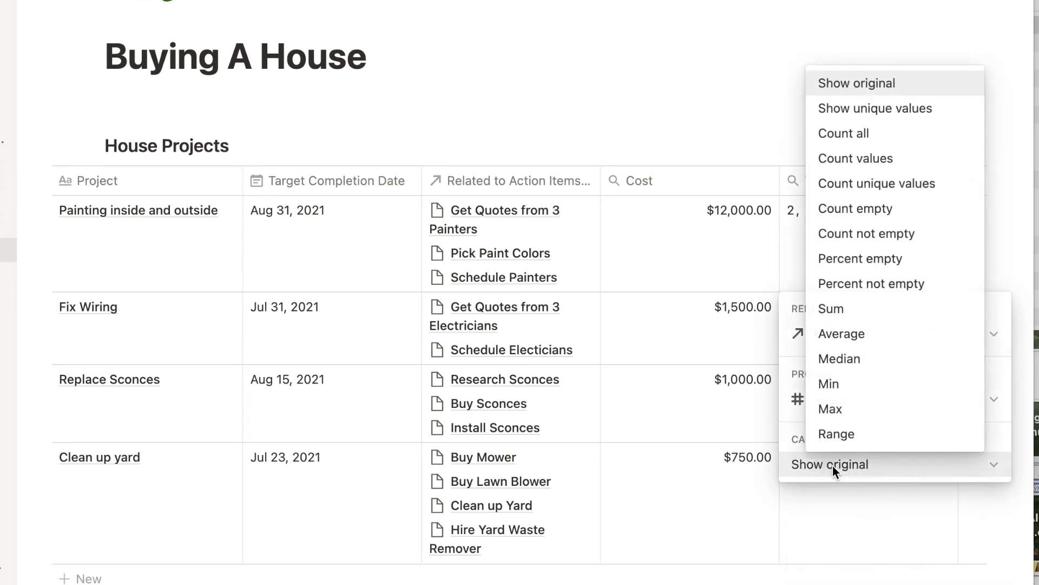
left_click(837, 306)
left_click(740, 126)
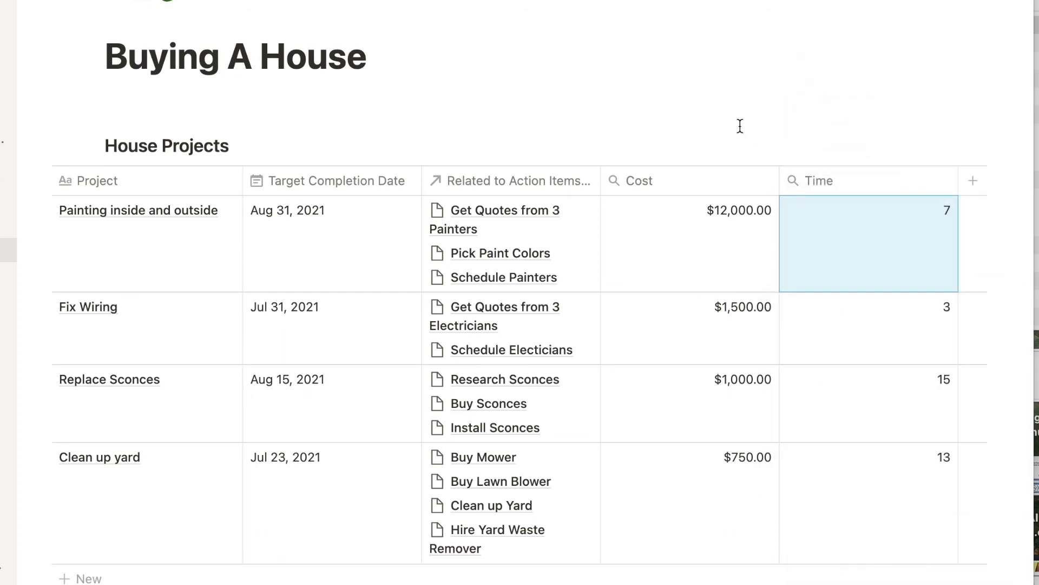